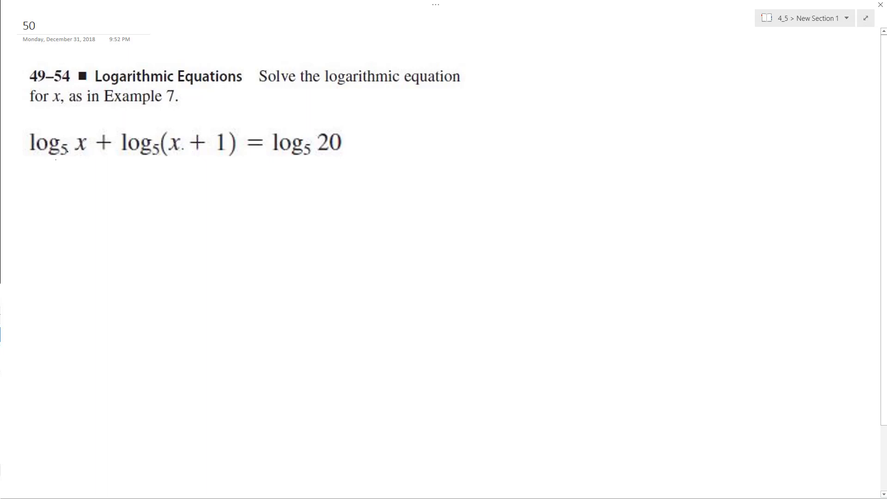
# Step: Handwrite log5(x² + x) = log5 20 below the printed equation
pyautogui.moveTo(64, 192)
pyautogui.mouseDown()
pyautogui.moveTo(83, 217)
pyautogui.moveTo(75, 242)
pyautogui.moveTo(90, 239)
pyautogui.mouseUp()
pyautogui.moveTo(113, 194); pyautogui.dragTo(109, 233)
pyautogui.moveTo(118, 208); pyautogui.dragTo(130, 228)
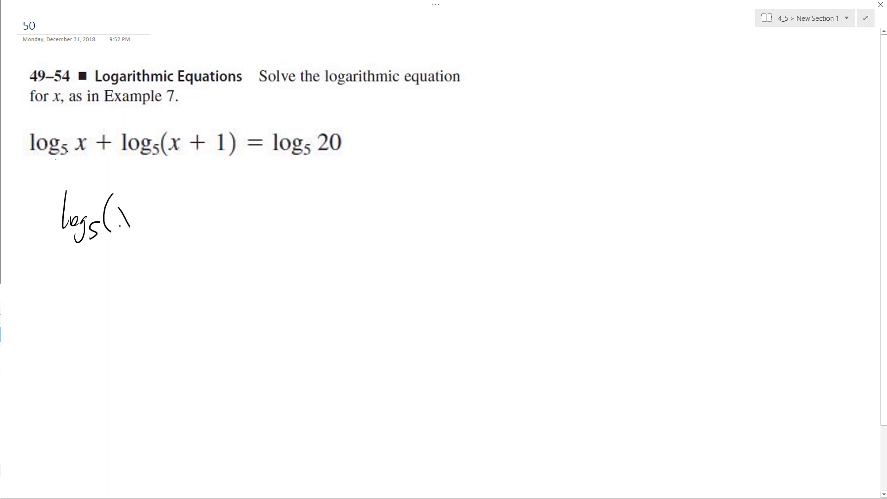
pyautogui.moveTo(139, 196); pyautogui.dragTo(167, 225)
pyautogui.moveTo(162, 215); pyautogui.dragTo(206, 231)
pyautogui.moveTo(213, 186)
pyautogui.mouseDown()
pyautogui.moveTo(212, 232)
pyautogui.moveTo(253, 223)
pyautogui.mouseUp()
pyautogui.moveTo(239, 213)
pyautogui.mouseDown()
pyautogui.moveTo(262, 213)
pyautogui.moveTo(281, 232)
pyautogui.mouseUp()
pyautogui.moveTo(290, 220)
pyautogui.mouseDown()
pyautogui.moveTo(296, 244)
pyautogui.moveTo(316, 231)
pyautogui.mouseUp()
pyautogui.moveTo(330, 200); pyautogui.dragTo(346, 216)
pyautogui.moveTo(351, 201); pyautogui.dragTo(349, 203)
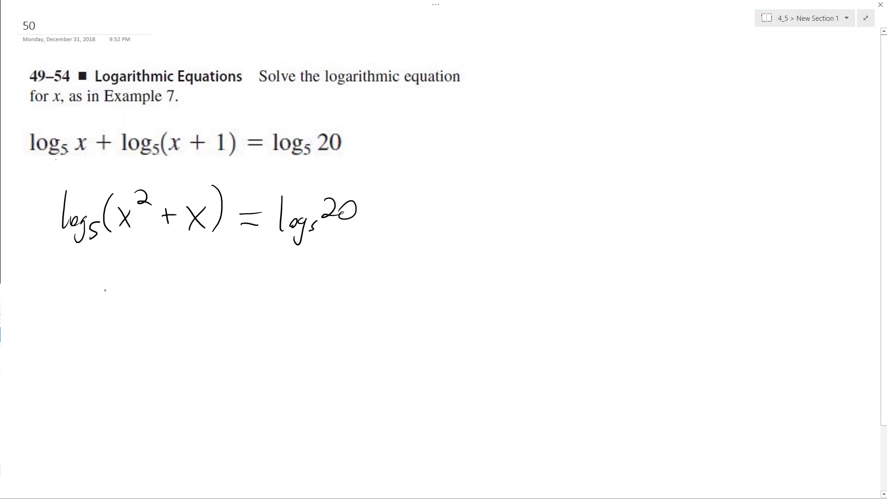
# Step: Write x² + x − 20 on the line beneath it
pyautogui.moveTo(105, 281); pyautogui.dragTo(122, 308)
pyautogui.moveTo(124, 286); pyautogui.dragTo(104, 309)
pyautogui.moveTo(129, 267)
pyautogui.mouseDown()
pyautogui.moveTo(158, 307)
pyautogui.moveTo(166, 297)
pyautogui.mouseUp()
pyautogui.moveTo(183, 289)
pyautogui.mouseDown()
pyautogui.moveTo(204, 310)
pyautogui.moveTo(184, 311)
pyautogui.moveTo(236, 301)
pyautogui.mouseUp()
pyautogui.moveTo(247, 283); pyautogui.dragTo(269, 303)
pyautogui.moveTo(284, 279); pyautogui.dragTo(285, 284)
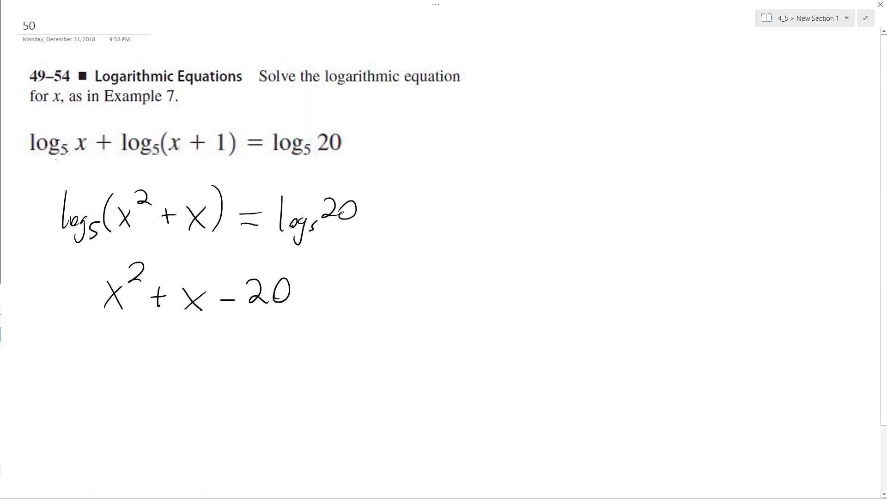
# Step: Make the second line x² + x = 20, then write x² + x − 20 = 0 below
pyautogui.moveTo(218, 291); pyautogui.dragTo(238, 291)
pyautogui.moveTo(70, 356)
pyautogui.mouseDown()
pyautogui.moveTo(85, 380)
pyautogui.moveTo(102, 364)
pyautogui.mouseUp()
pyautogui.moveTo(116, 364)
pyautogui.mouseDown()
pyautogui.moveTo(116, 379)
pyautogui.moveTo(178, 371)
pyautogui.mouseUp()
pyautogui.moveTo(182, 358)
pyautogui.mouseDown()
pyautogui.moveTo(189, 377)
pyautogui.moveTo(208, 377)
pyautogui.mouseUp()
pyautogui.moveTo(221, 362)
pyautogui.mouseDown()
pyautogui.moveTo(216, 378)
pyautogui.moveTo(248, 375)
pyautogui.mouseUp()
pyautogui.moveTo(235, 367); pyautogui.dragTo(266, 361)
# Step: Handwrite the factorisation (x + 5)(x − 4) = 0
pyautogui.moveTo(78, 407)
pyautogui.mouseDown()
pyautogui.moveTo(76, 446)
pyautogui.moveTo(92, 442)
pyautogui.mouseUp()
pyautogui.moveTo(94, 423)
pyautogui.mouseDown()
pyautogui.moveTo(81, 445)
pyautogui.moveTo(114, 432)
pyautogui.mouseUp()
pyautogui.moveTo(143, 413)
pyautogui.mouseDown()
pyautogui.moveTo(127, 439)
pyautogui.moveTo(143, 445)
pyautogui.mouseUp()
pyautogui.moveTo(171, 405)
pyautogui.mouseDown()
pyautogui.moveTo(164, 443)
pyautogui.moveTo(178, 438)
pyautogui.mouseUp()
pyautogui.moveTo(195, 429); pyautogui.dragTo(227, 431)
pyautogui.moveTo(235, 396); pyautogui.dragTo(236, 431)
pyautogui.moveTo(257, 422); pyautogui.dragTo(274, 416)
pyautogui.moveTo(286, 405); pyautogui.dragTo(287, 407)
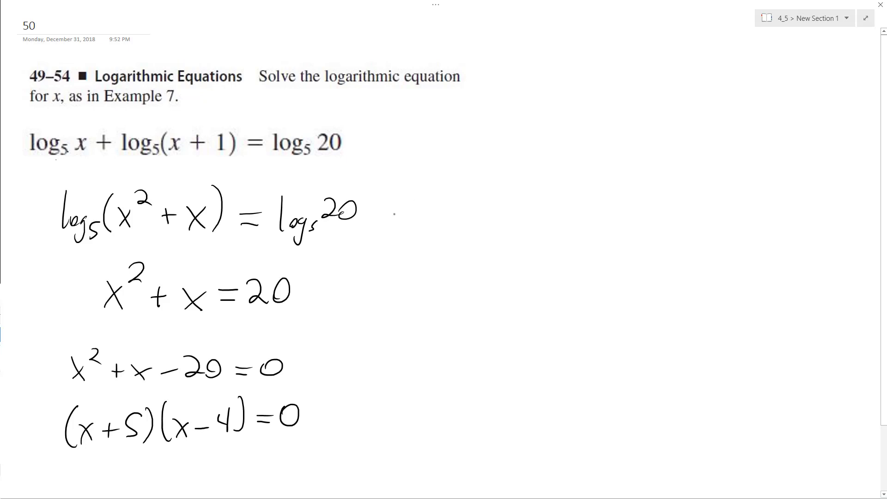
# Step: Write the solutions x = −5, 4 beneath the factorisation
pyautogui.moveTo(124, 461); pyautogui.dragTo(142, 483)
pyautogui.moveTo(142, 461)
pyautogui.mouseDown()
pyautogui.moveTo(126, 484)
pyautogui.moveTo(165, 468)
pyautogui.mouseUp()
pyautogui.moveTo(156, 476); pyautogui.dragTo(199, 480)
pyautogui.moveTo(242, 456); pyautogui.dragTo(239, 471)
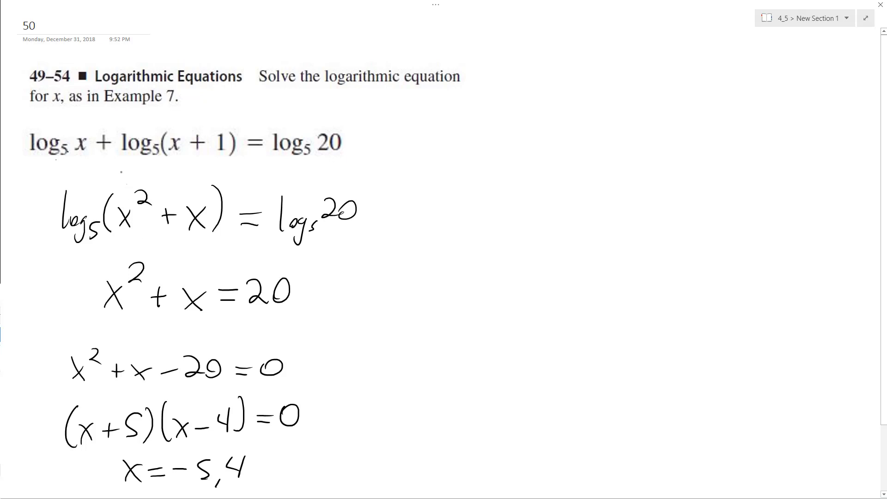
# Step: Ink a small 4 above the x in the printed equation
pyautogui.moveTo(90, 113); pyautogui.dragTo(87, 125)
# Step: Handwrite X = 4 right of the working and circle it
pyautogui.moveTo(381, 327)
pyautogui.mouseDown()
pyautogui.moveTo(399, 358)
pyautogui.moveTo(382, 358)
pyautogui.moveTo(433, 338)
pyautogui.mouseUp()
pyautogui.moveTo(410, 345); pyautogui.dragTo(433, 344)
pyautogui.moveTo(466, 321)
pyautogui.mouseDown()
pyautogui.moveTo(459, 350)
pyautogui.moveTo(469, 341)
pyautogui.mouseUp()
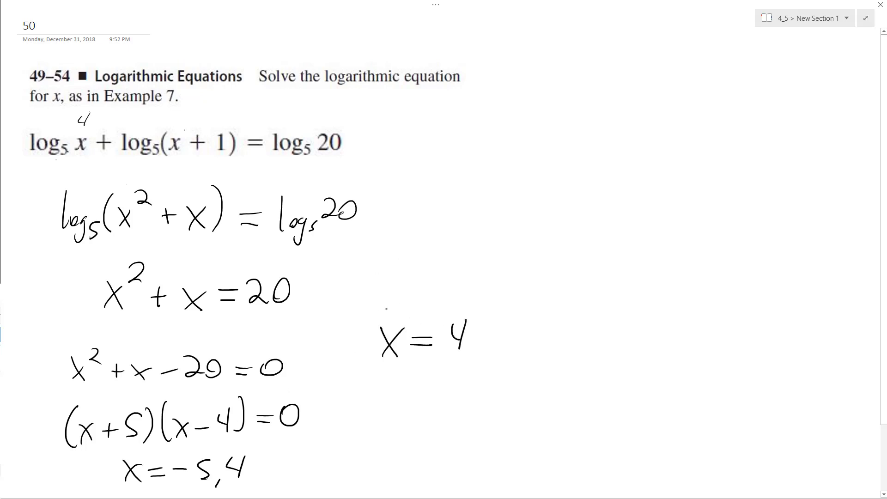
pyautogui.moveTo(400, 301)
pyautogui.mouseDown()
pyautogui.moveTo(396, 371)
pyautogui.moveTo(479, 305)
pyautogui.moveTo(392, 303)
pyautogui.mouseUp()
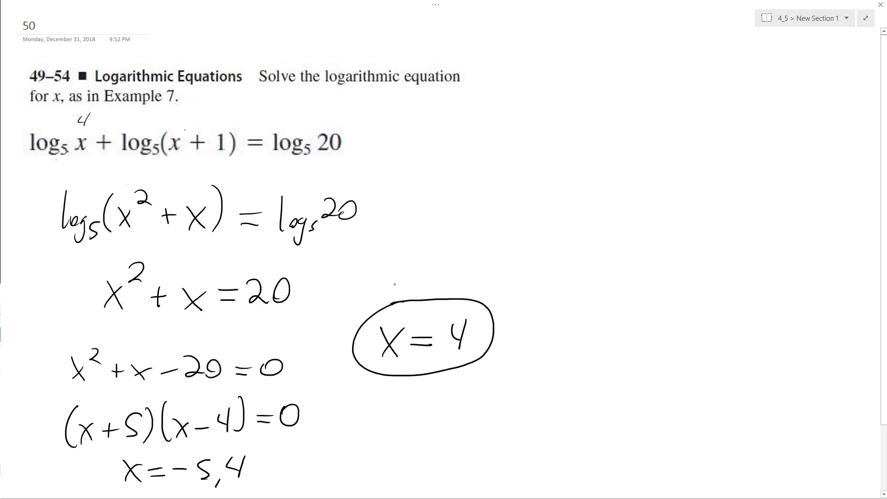